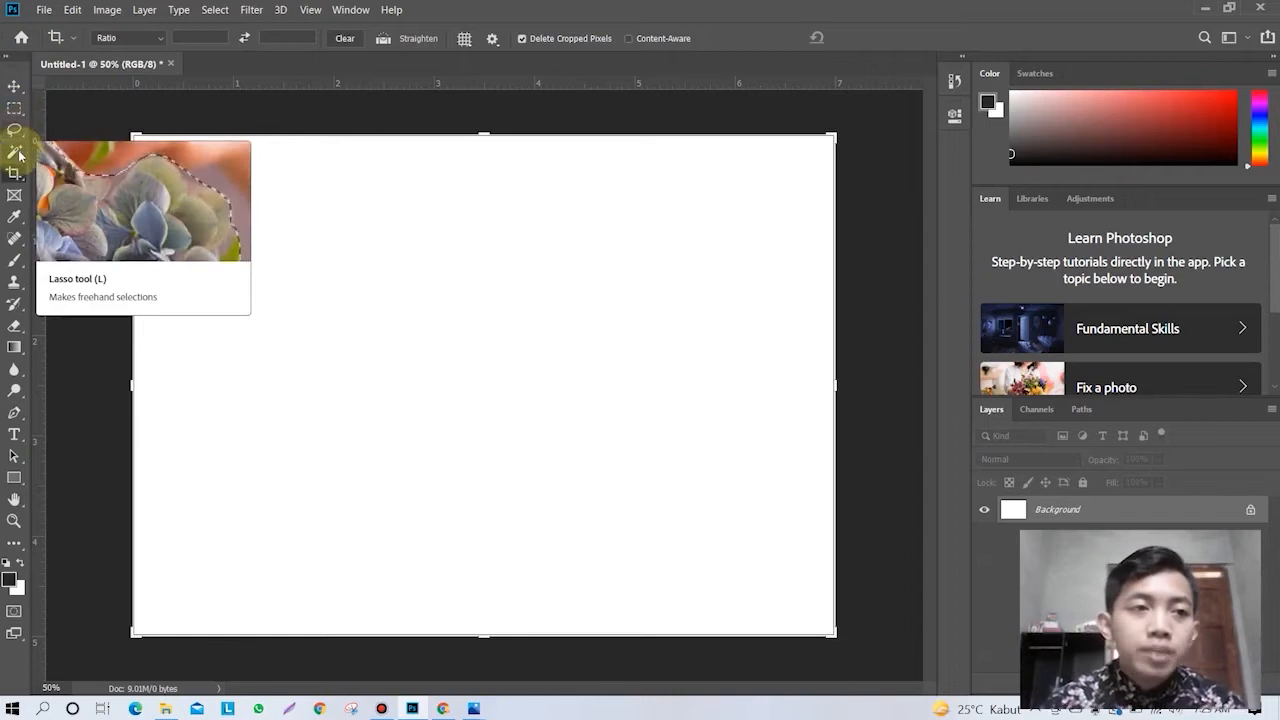
pyautogui.click(19, 153)
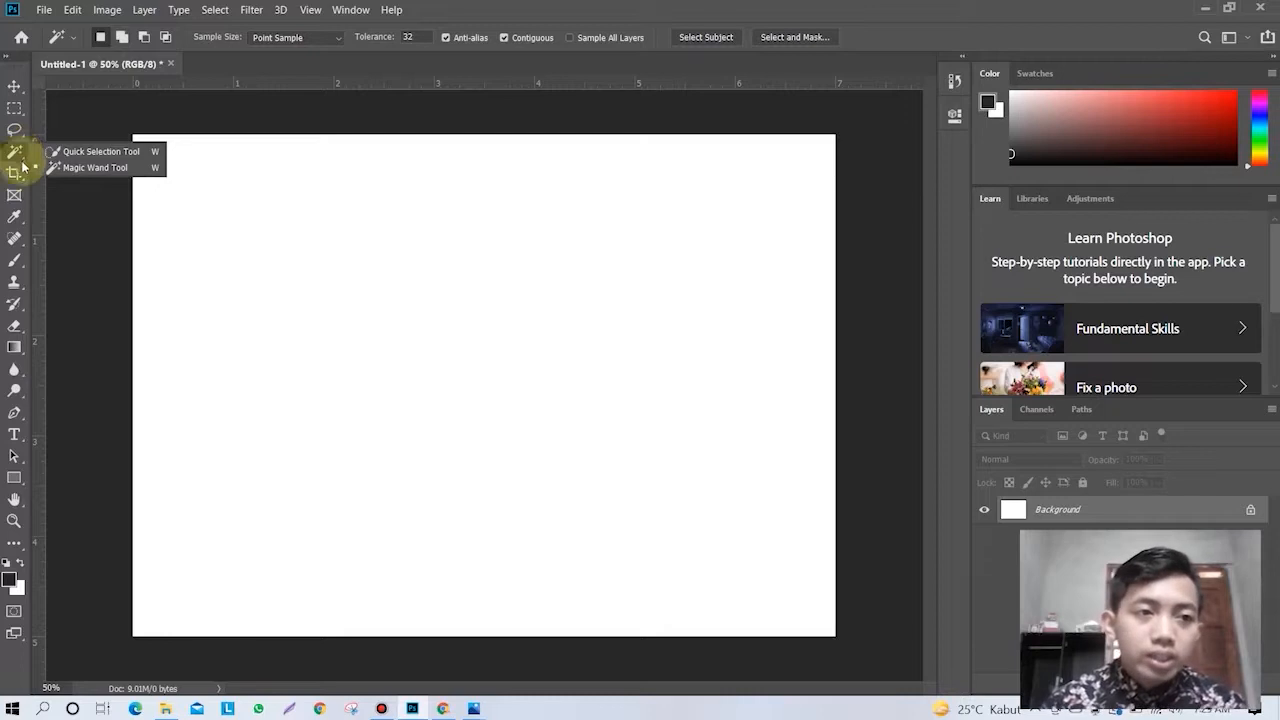
pyautogui.click(18, 175)
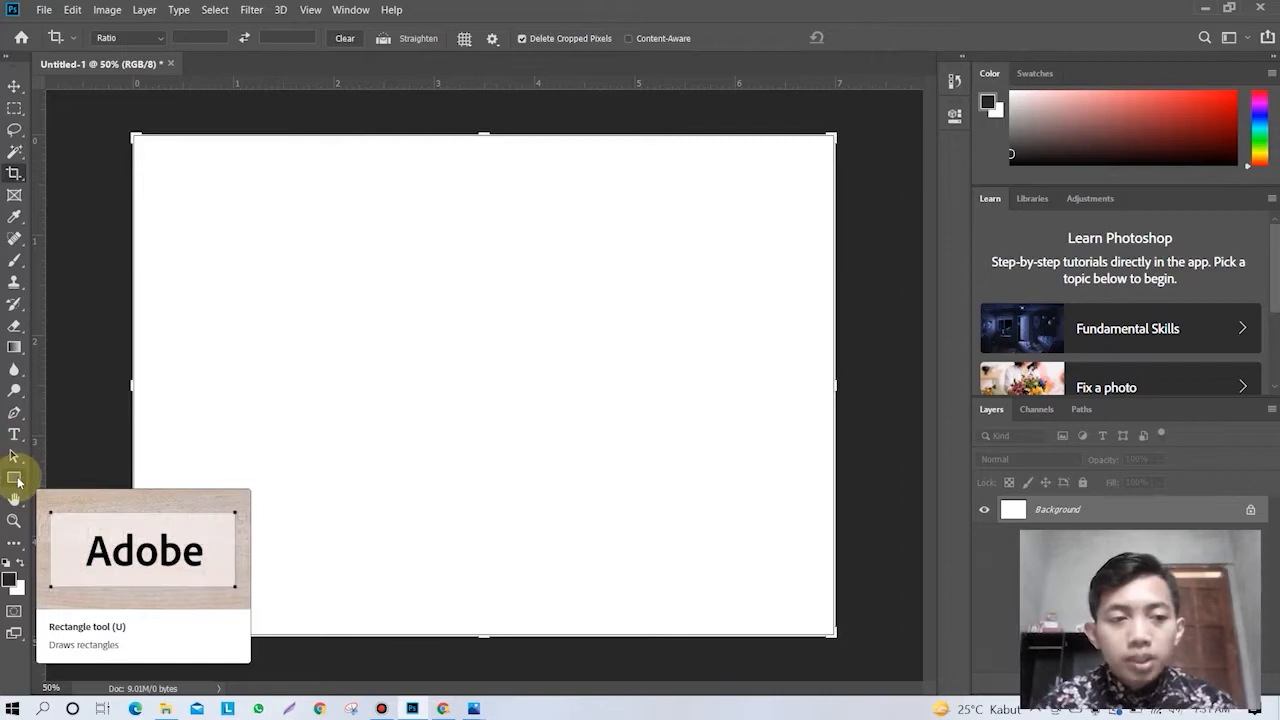
pyautogui.click(18, 480)
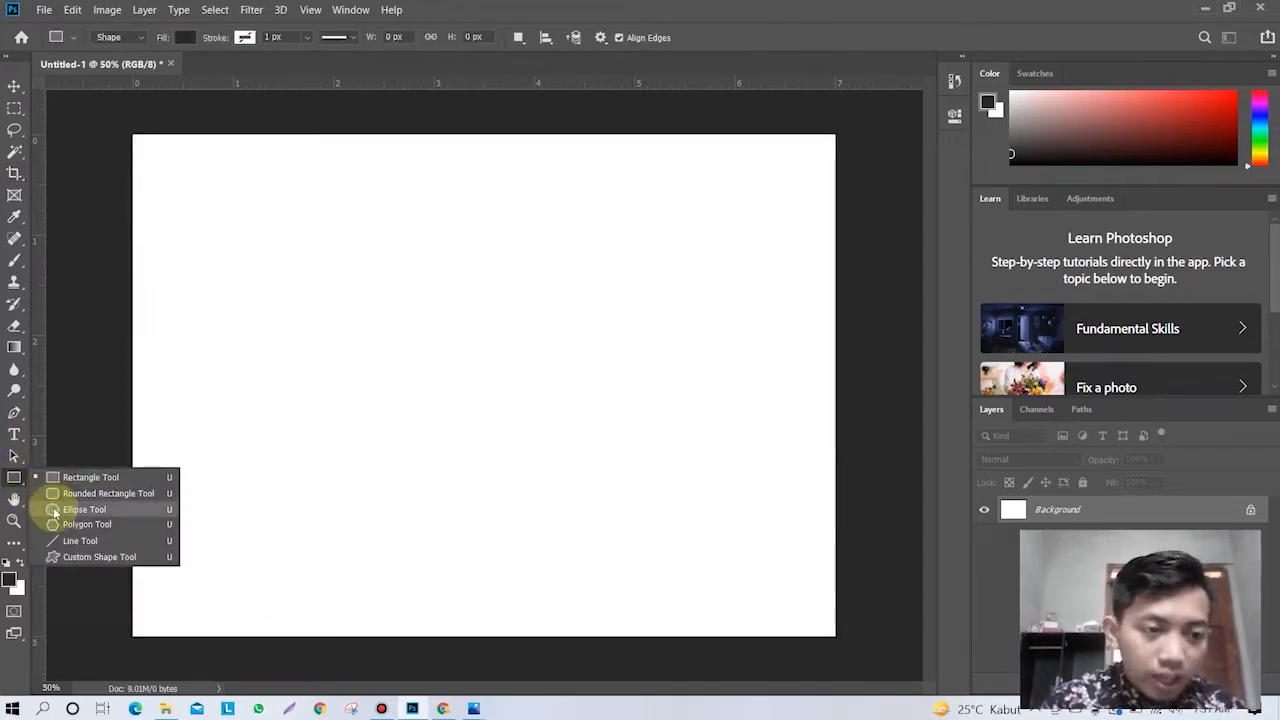
pyautogui.click(19, 481)
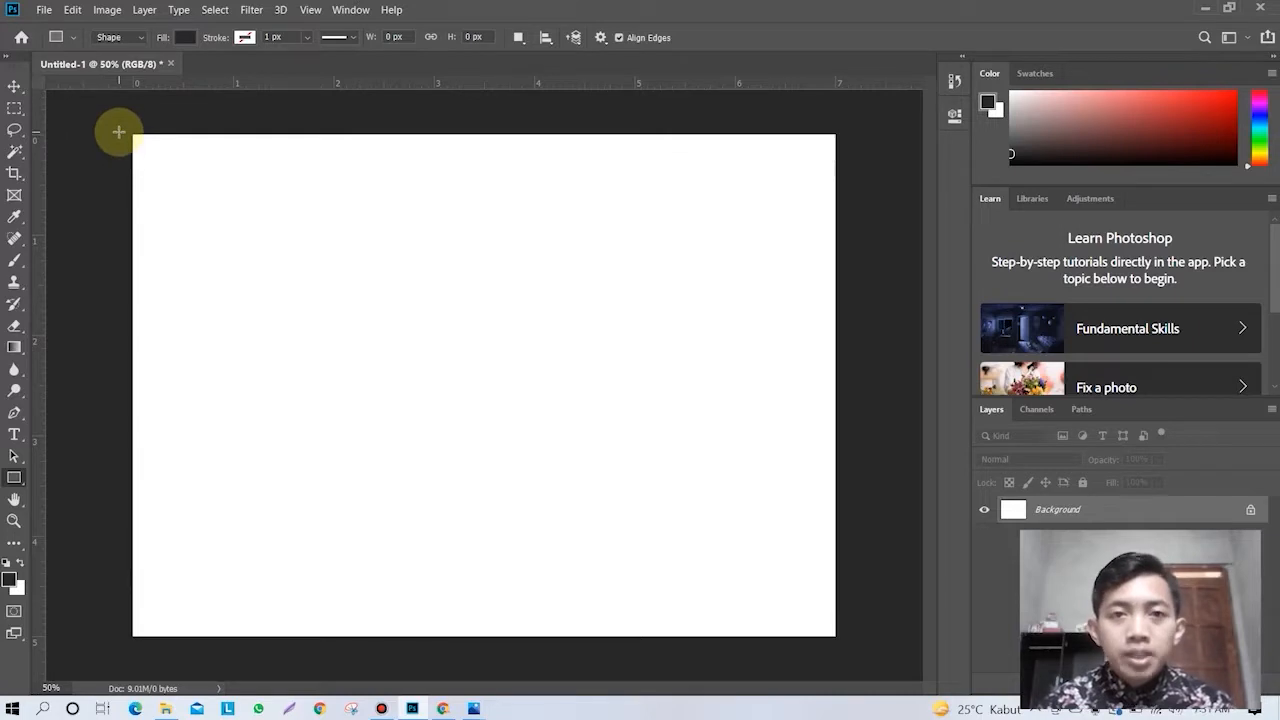
pyautogui.press('v')
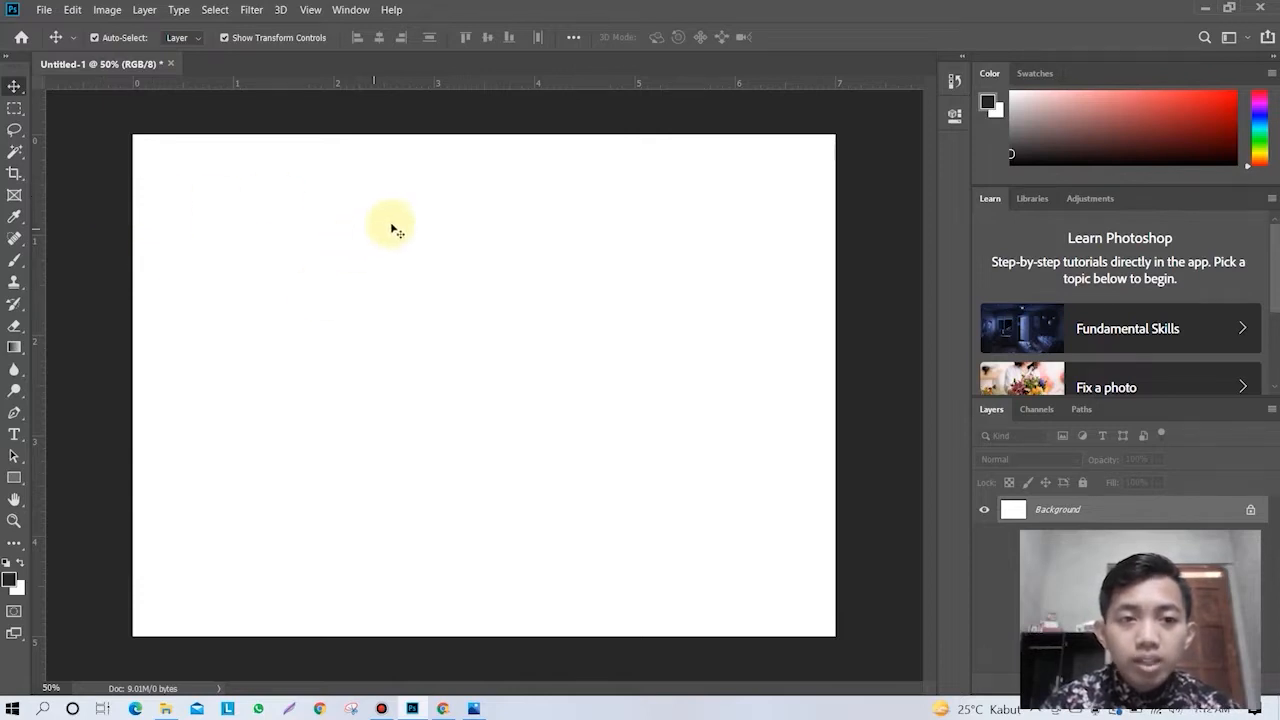
# Step: Open the orange photo 490393_620 from the Downloads folder
pyautogui.click(48, 17)
pyautogui.click(60, 40)
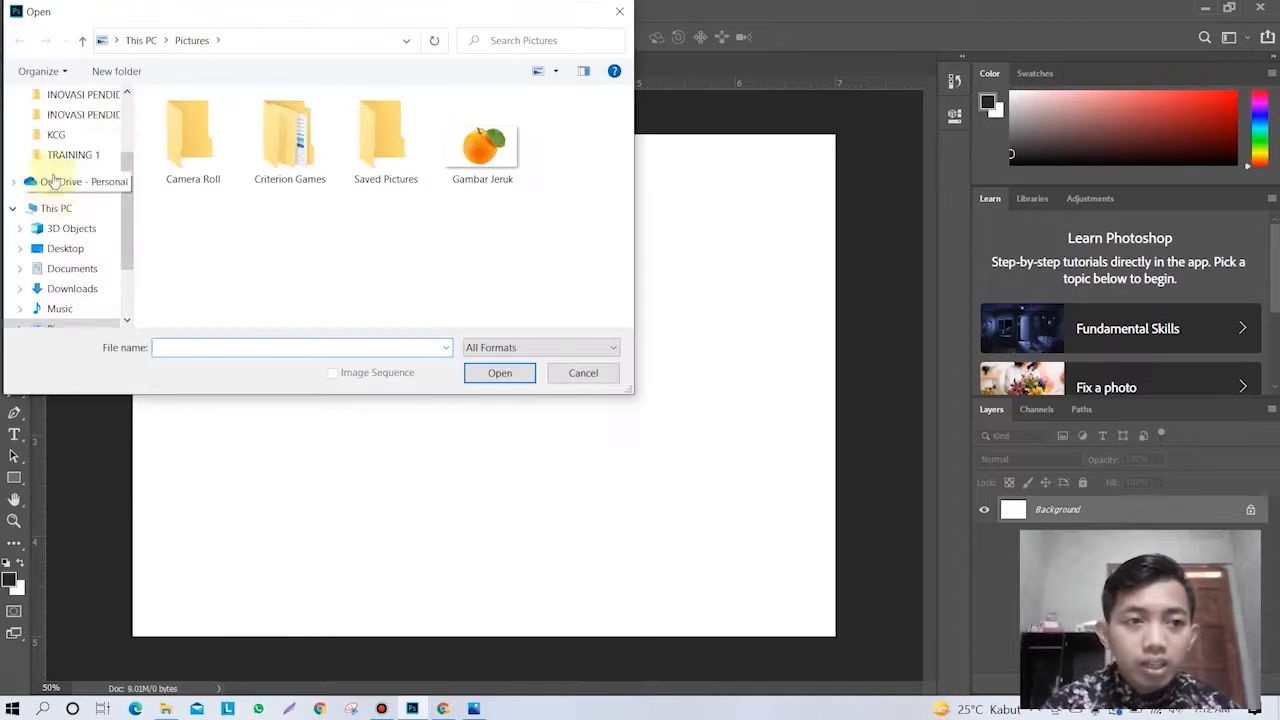
pyautogui.scroll(3, 55, 180)
pyautogui.click(85, 148)
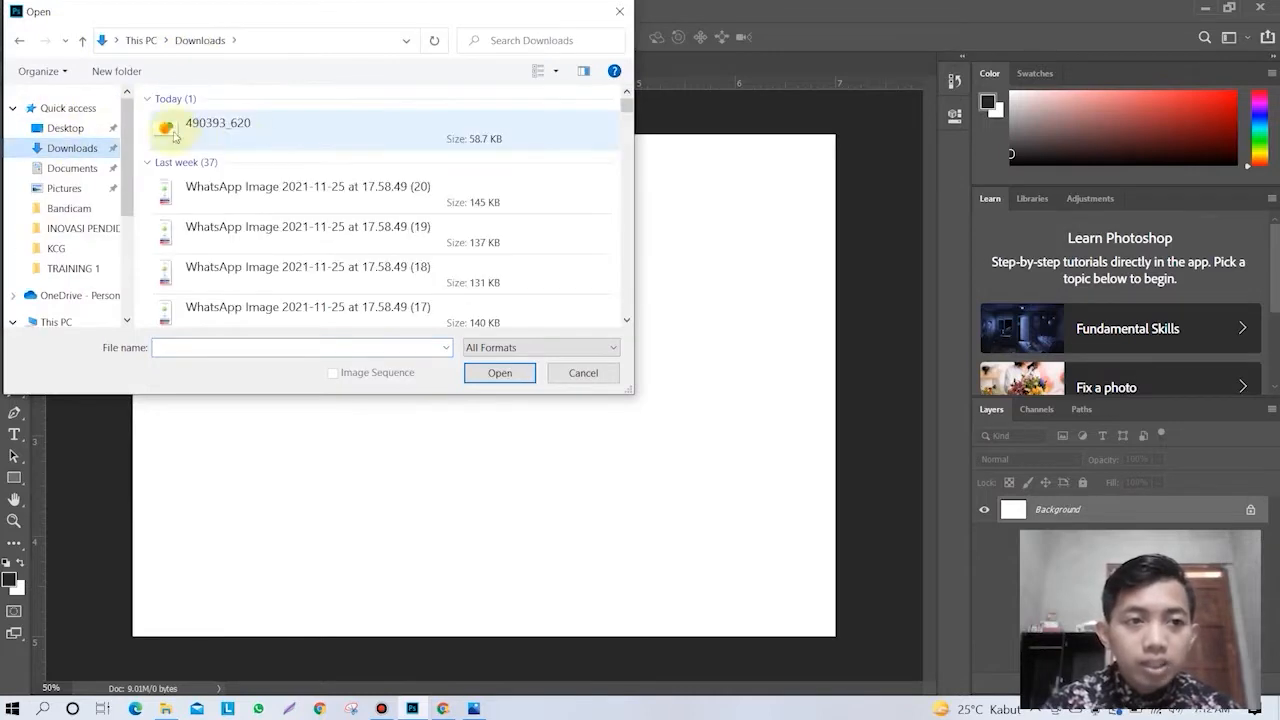
pyautogui.click(241, 136)
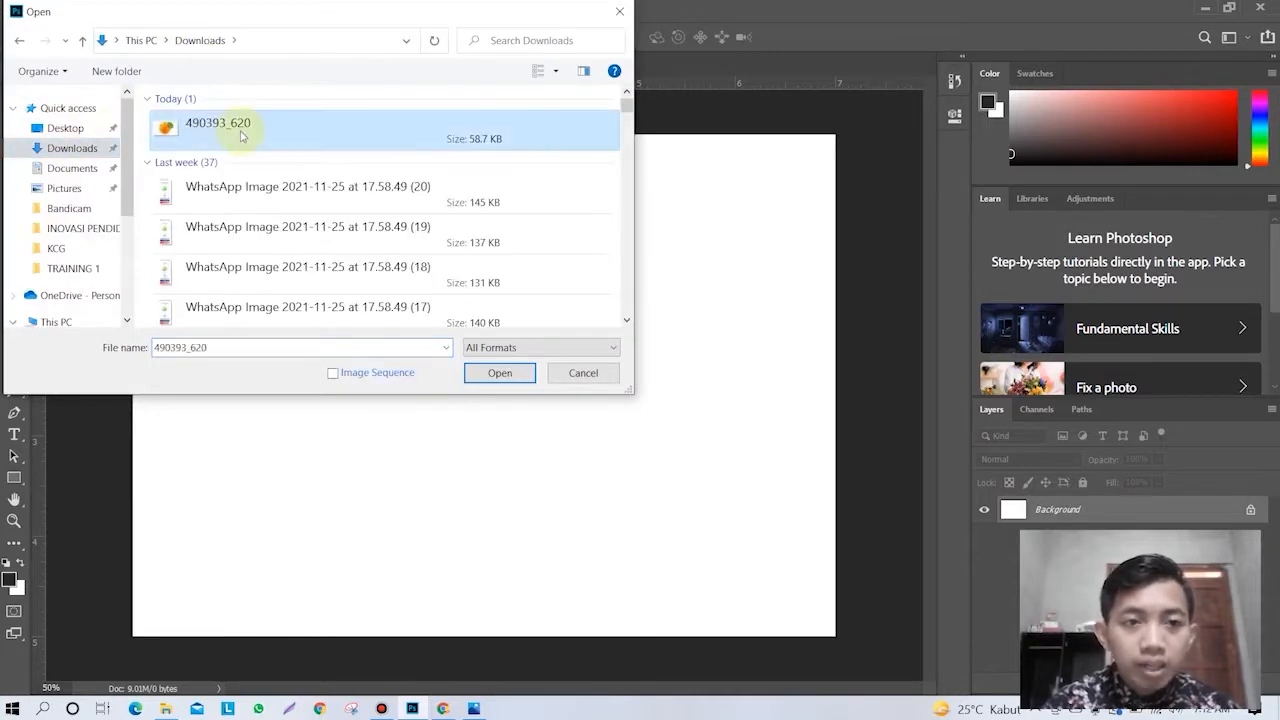
pyautogui.click(495, 372)
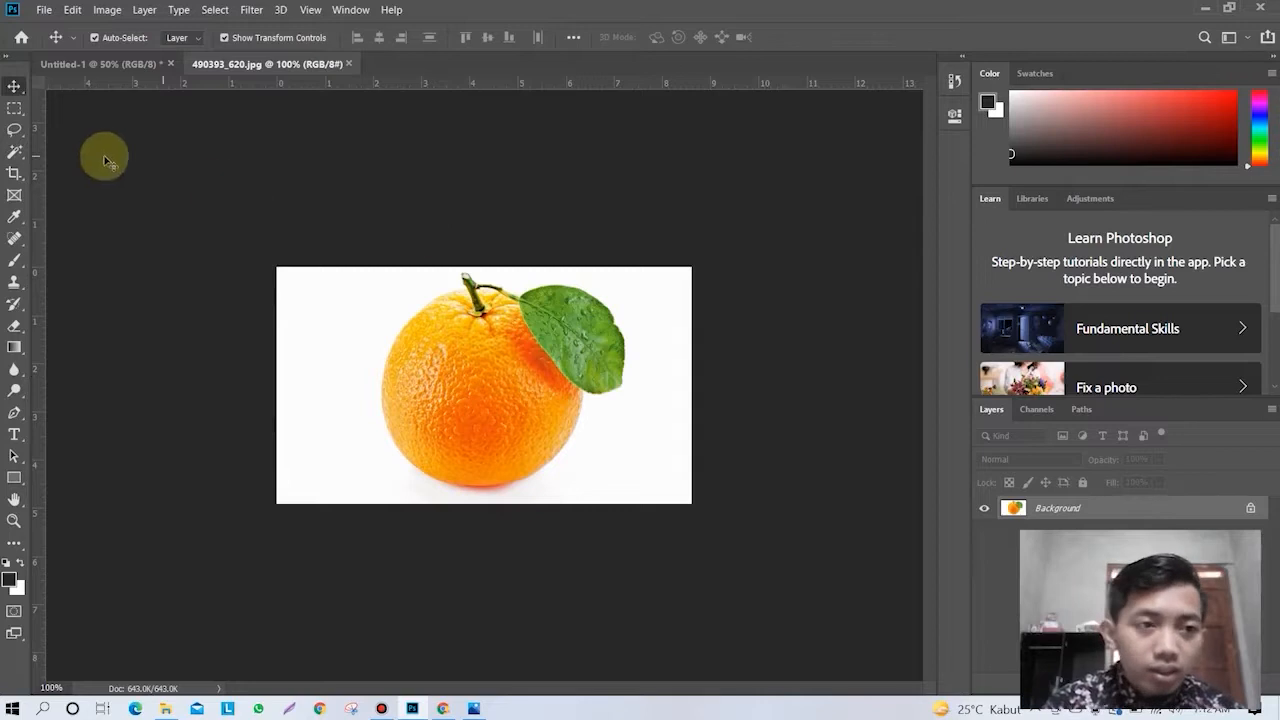
# Step: Activate the Magic Wand tool and convert the photo's locked Background into a regular layer with the default settings
pyautogui.click(16, 152)
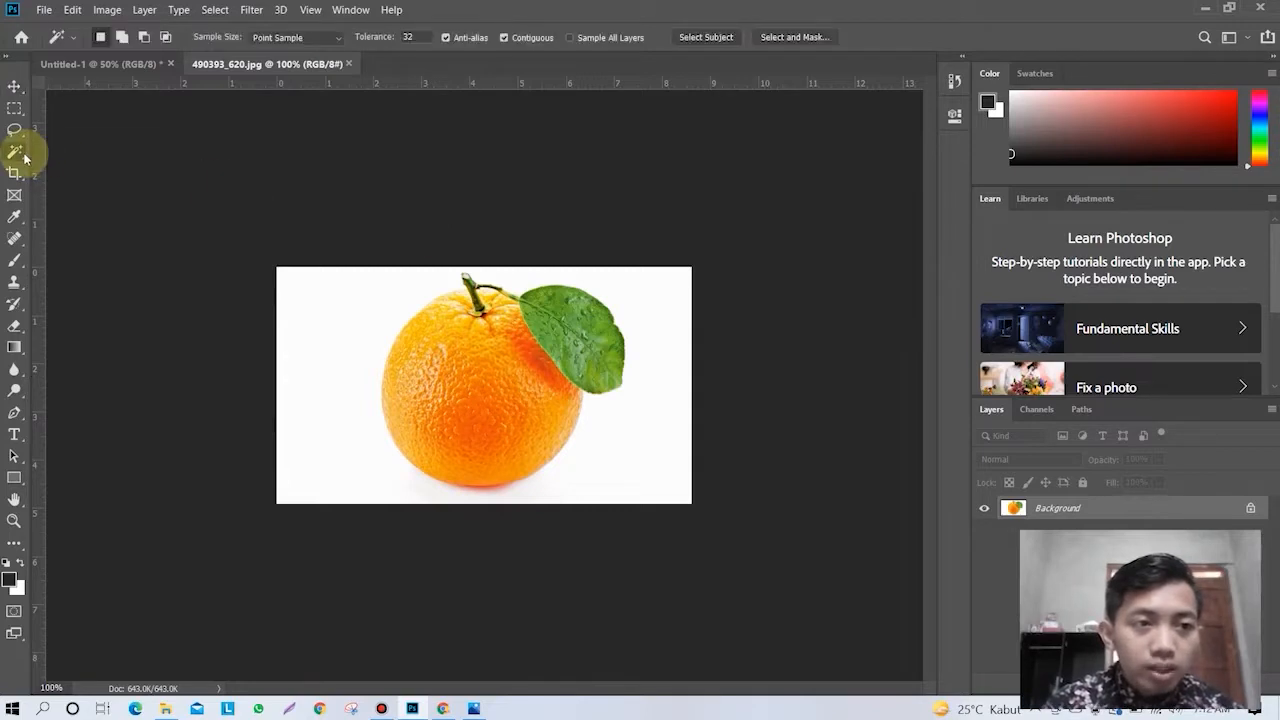
pyautogui.rightClick(24, 155)
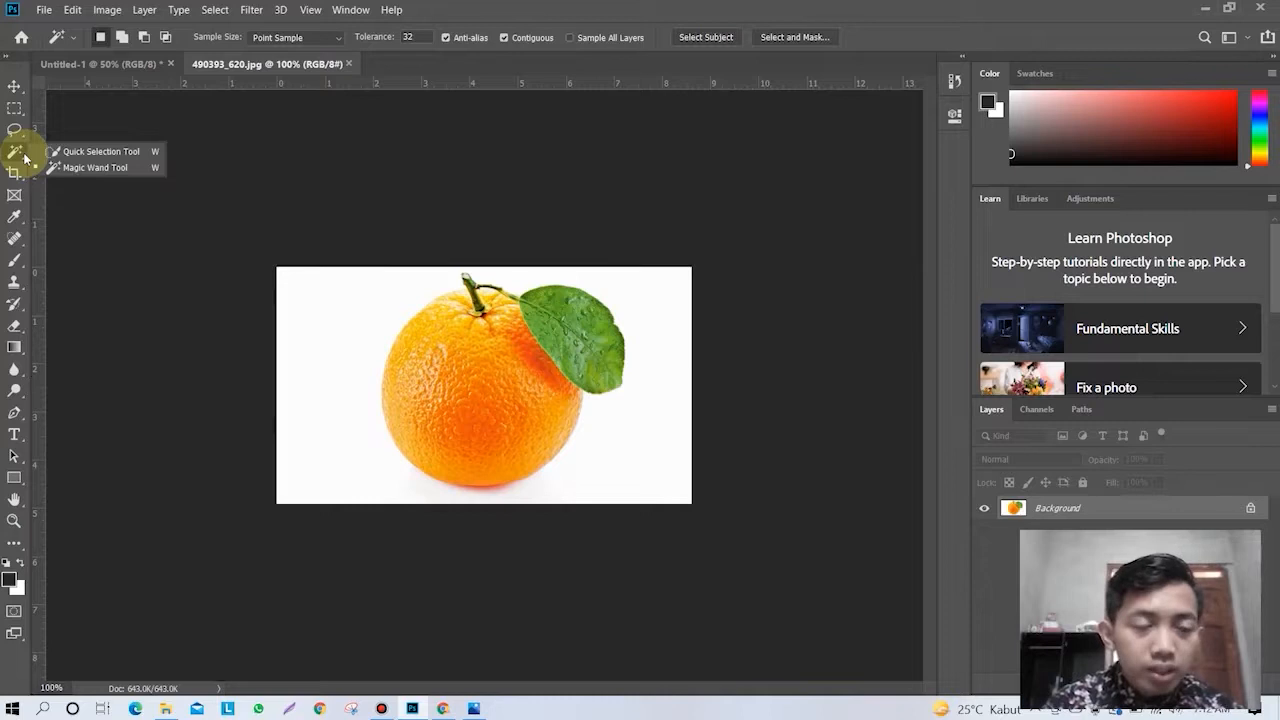
pyautogui.click(77, 168)
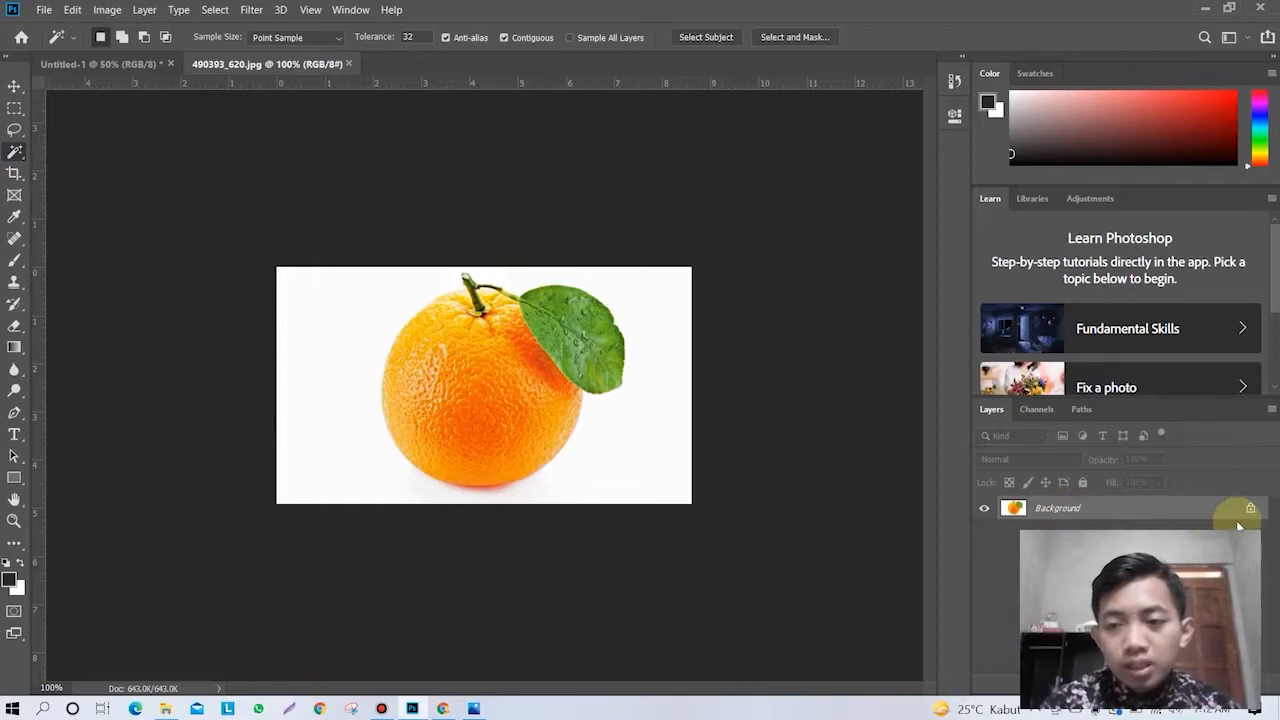
pyautogui.rightClick(1148, 509)
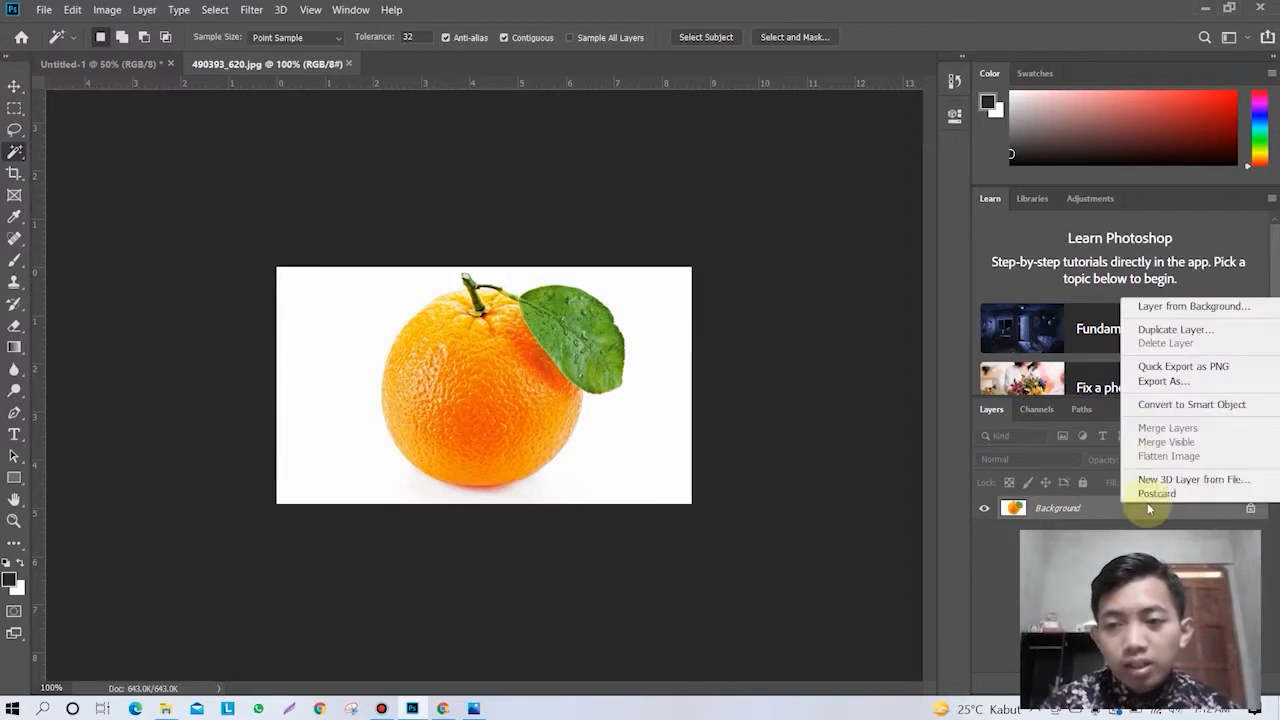
pyautogui.click(1146, 309)
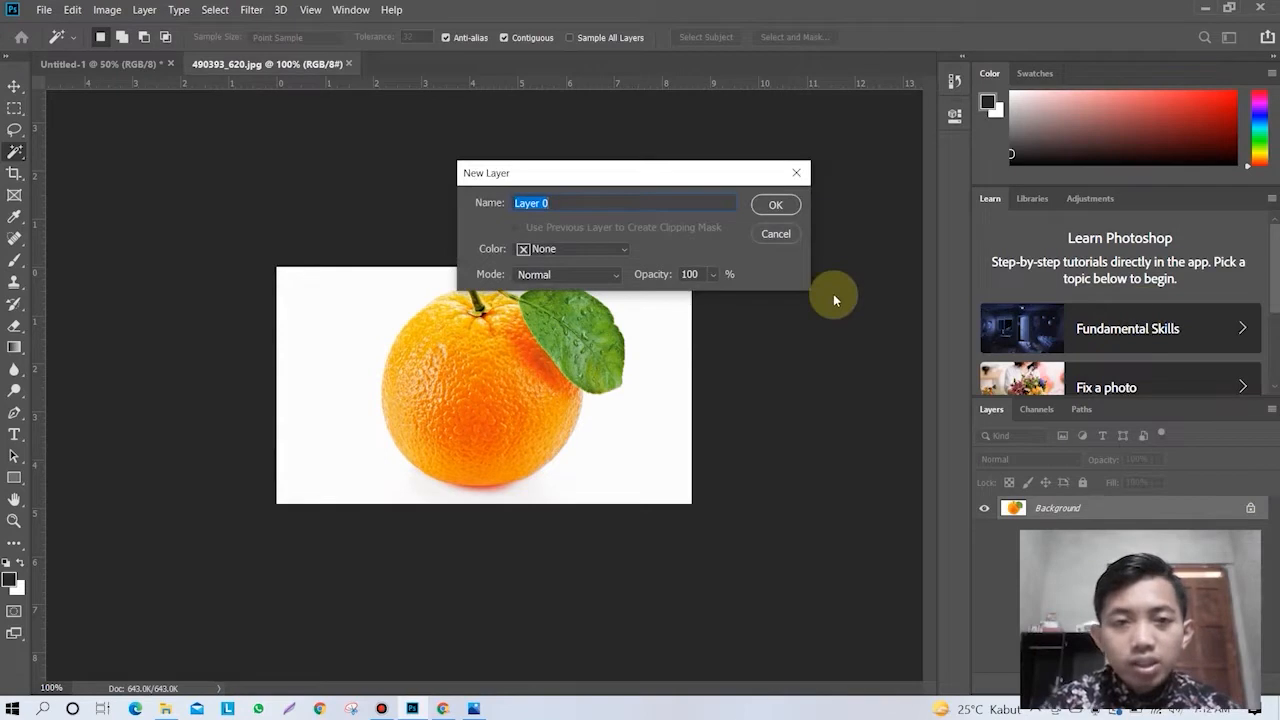
pyautogui.click(778, 206)
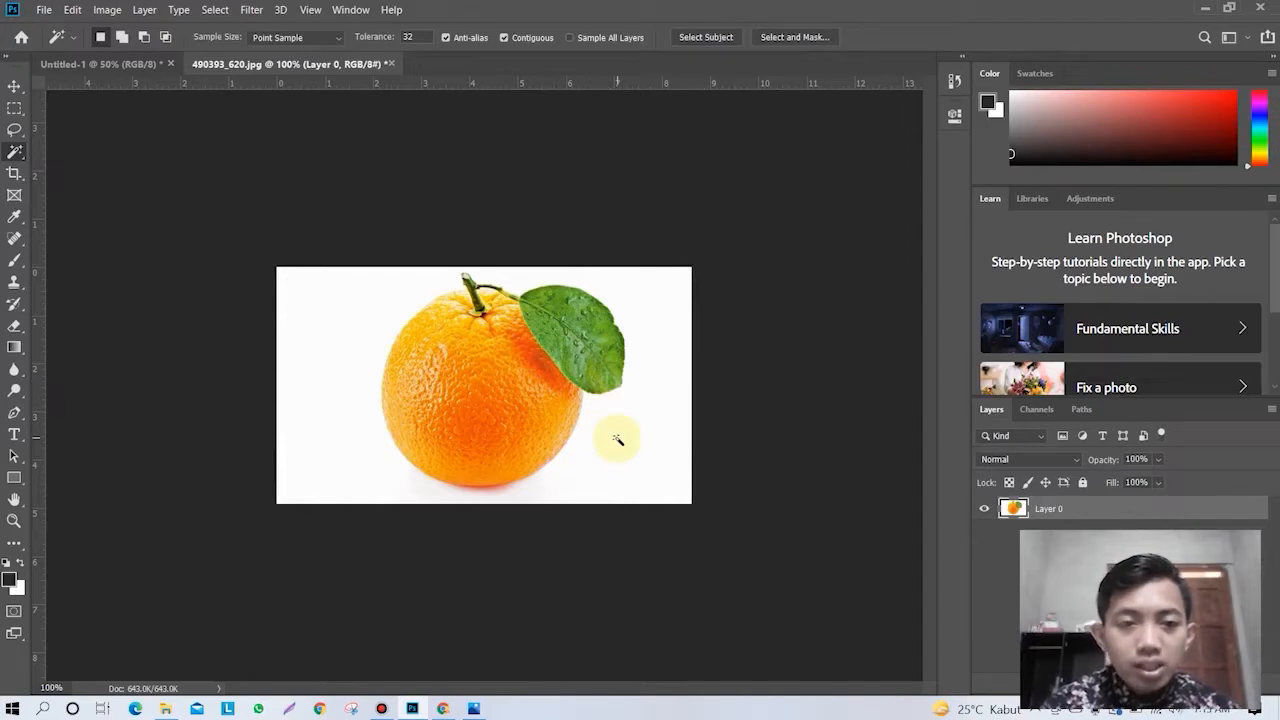
# Step: Delete the white area around the orange using a Magic Wand selection, clear the selection and switch to the Move tool
pyautogui.click(342, 381)
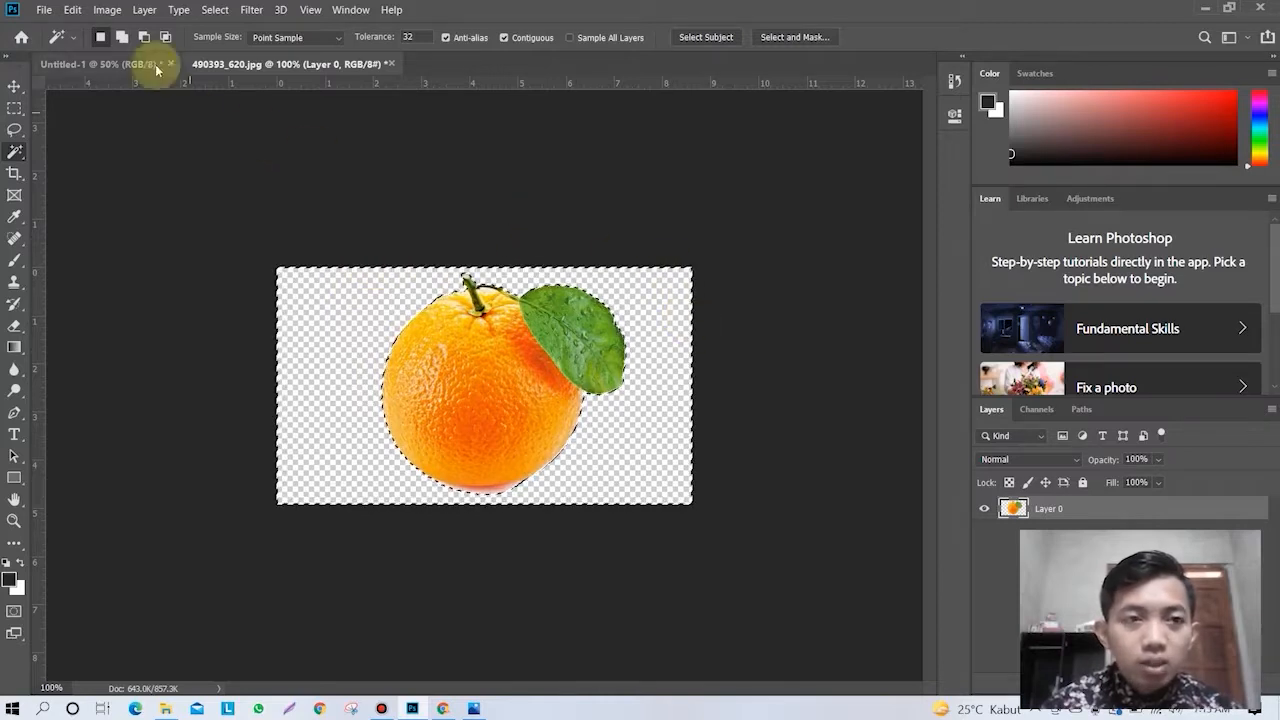
pyautogui.click(214, 10)
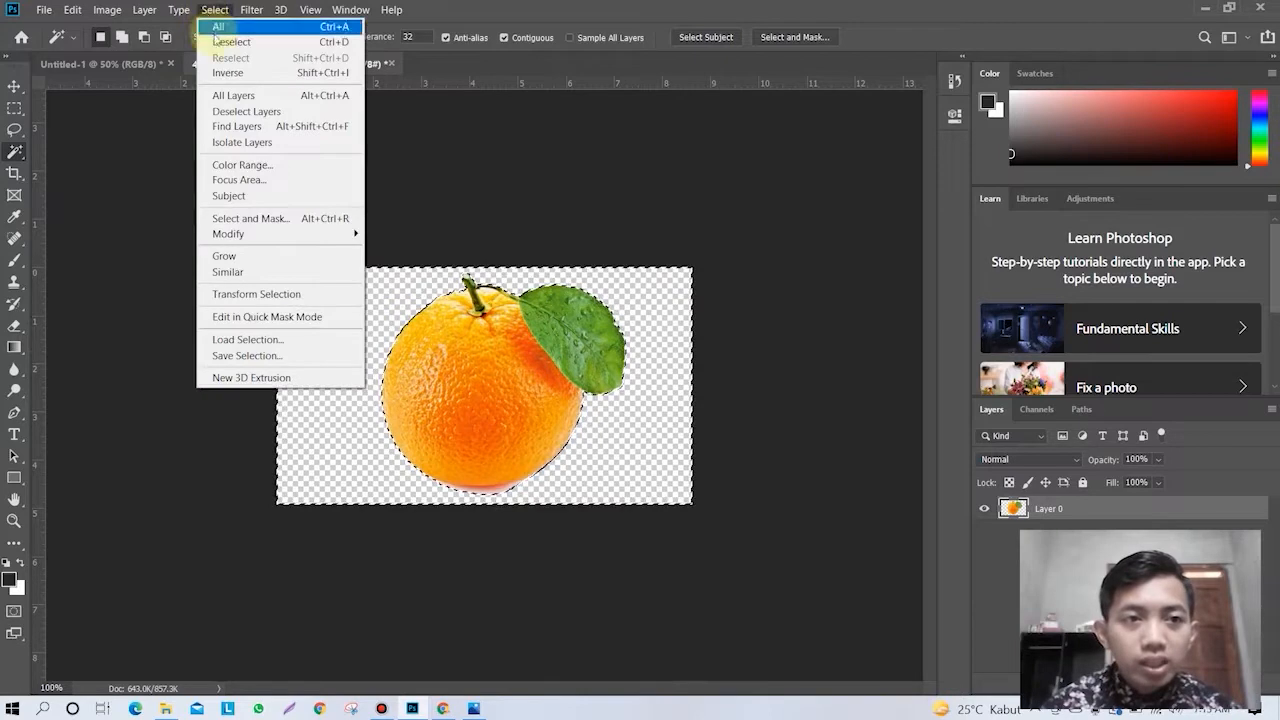
pyautogui.click(220, 42)
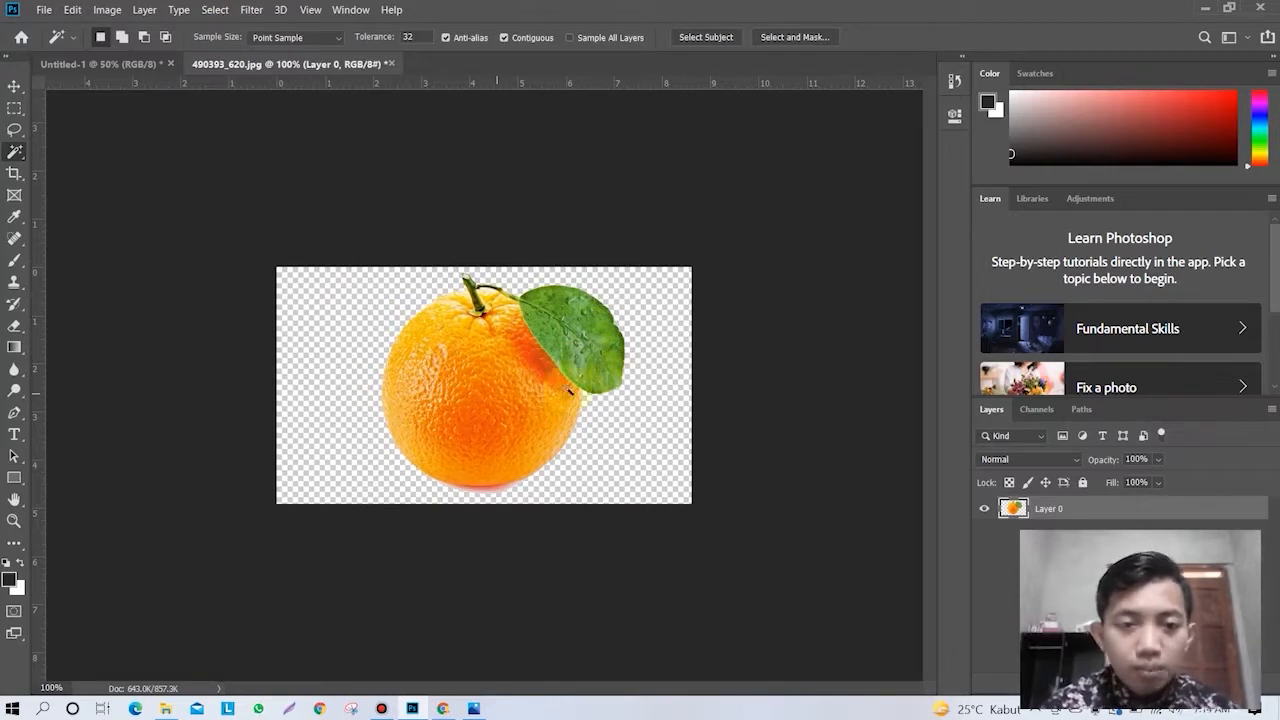
pyautogui.click(15, 88)
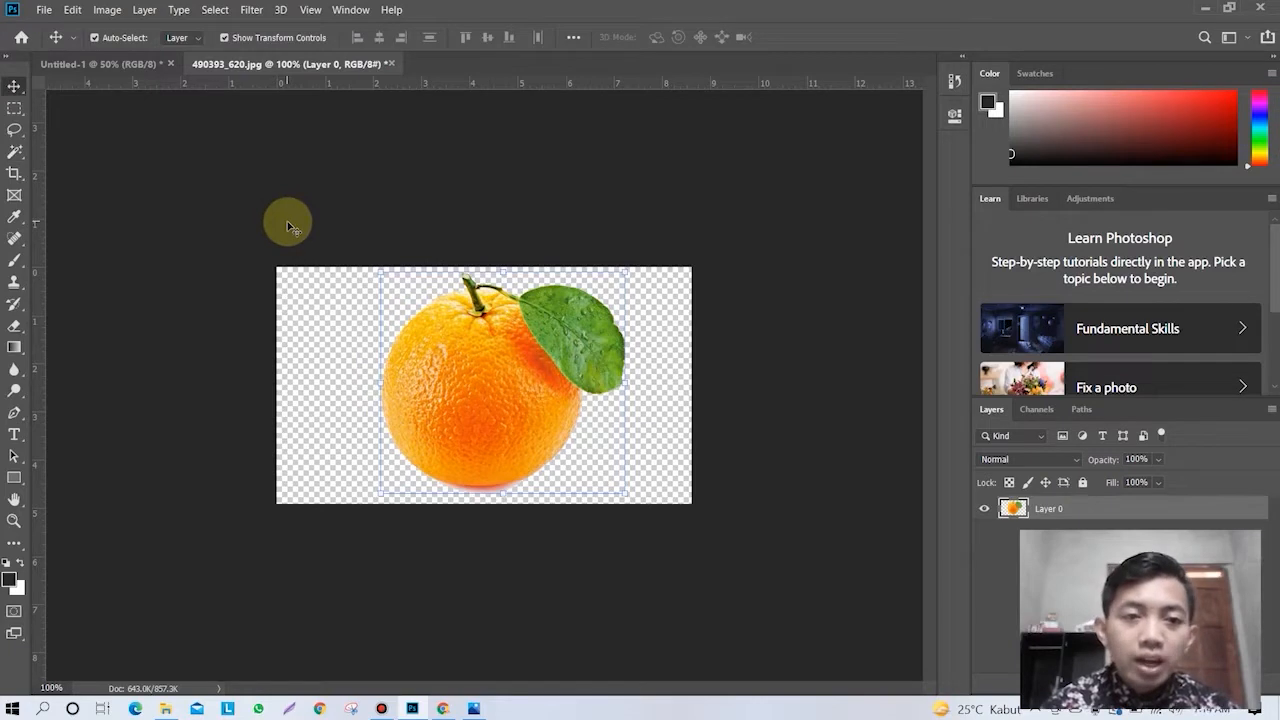
# Step: Save a PNG copy of the cut-out orange as "Gambar Jeruk no bckgrnd" in the Pictures folder, using the large file size option
pyautogui.click(44, 10)
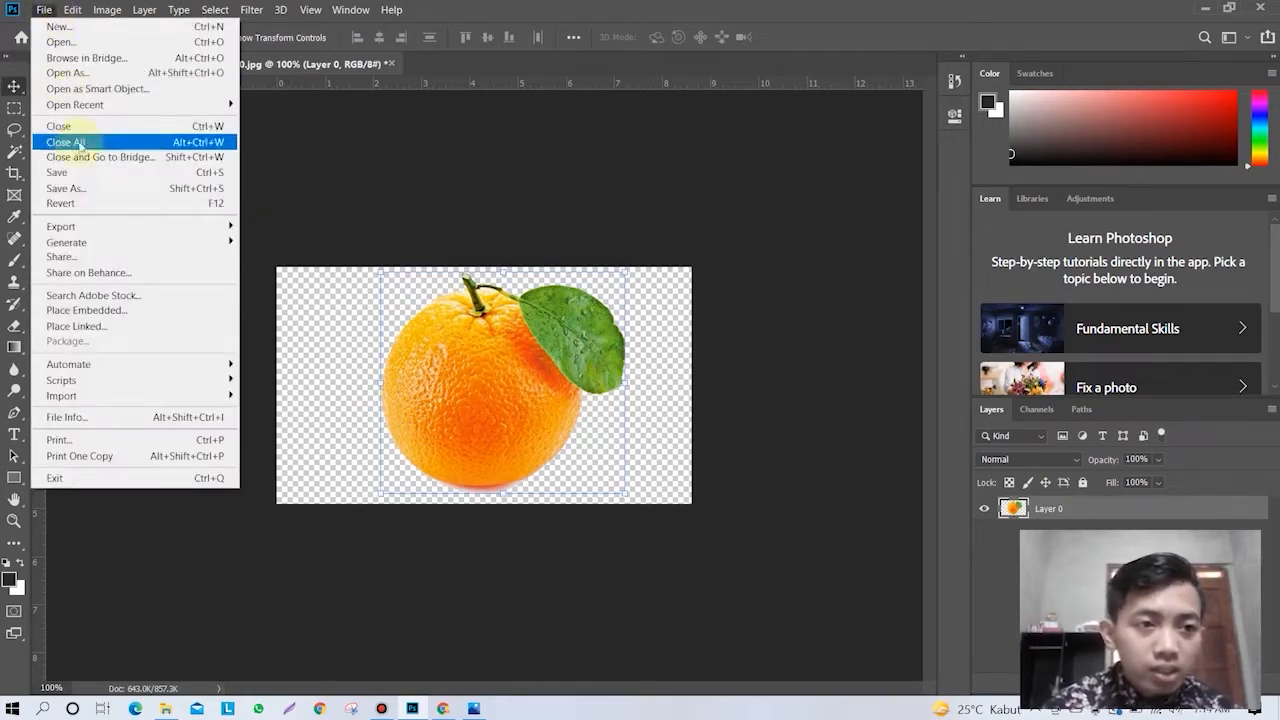
pyautogui.click(80, 190)
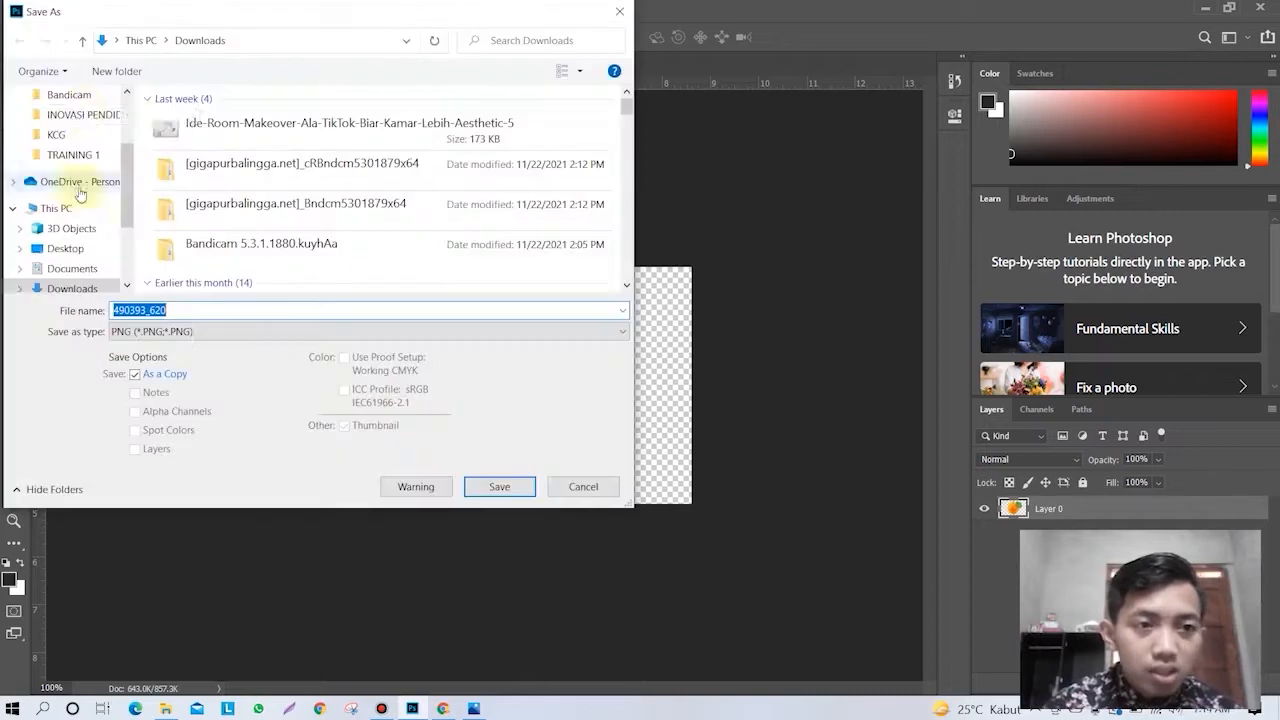
pyautogui.scroll(1, 65, 150)
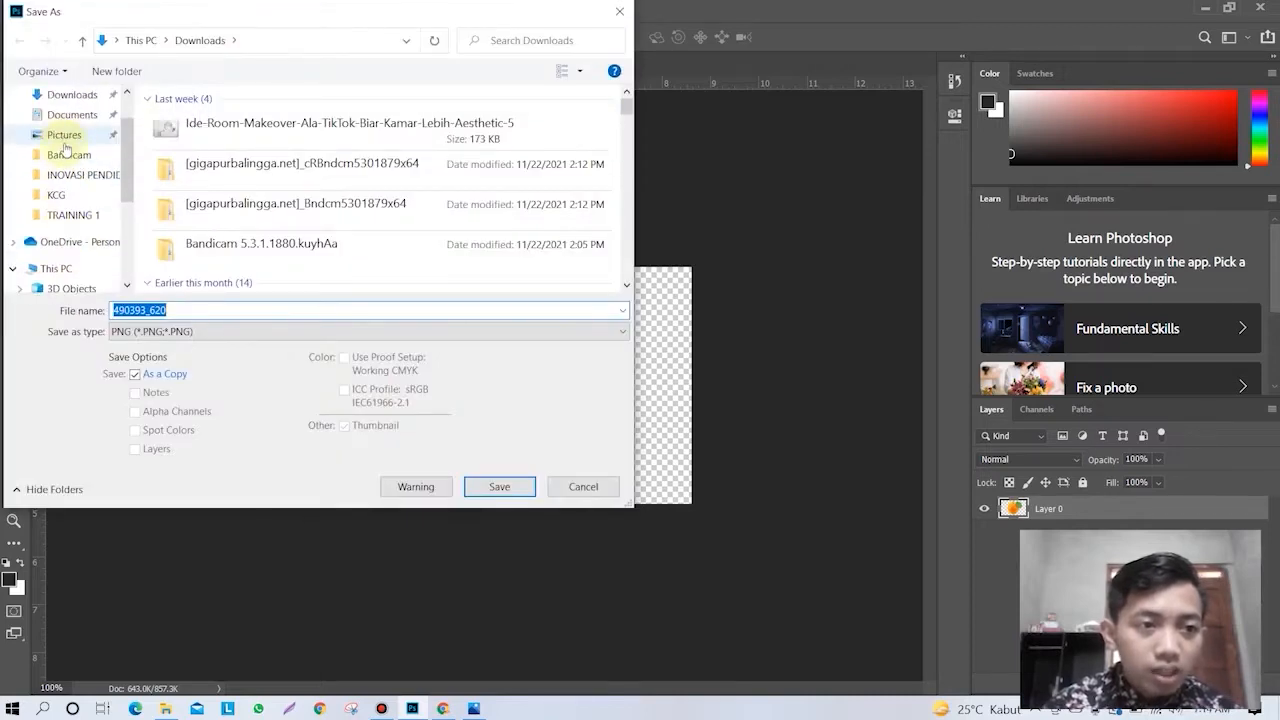
pyautogui.click(64, 136)
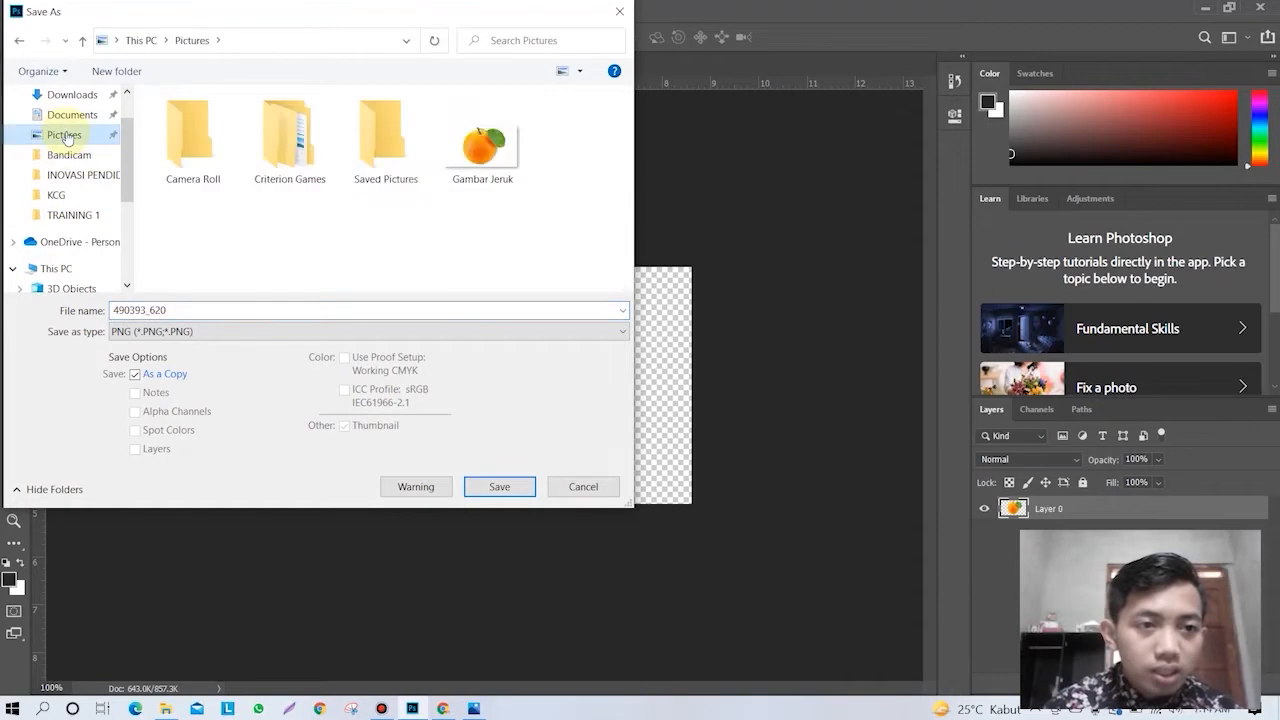
pyautogui.doubleClick(181, 311)
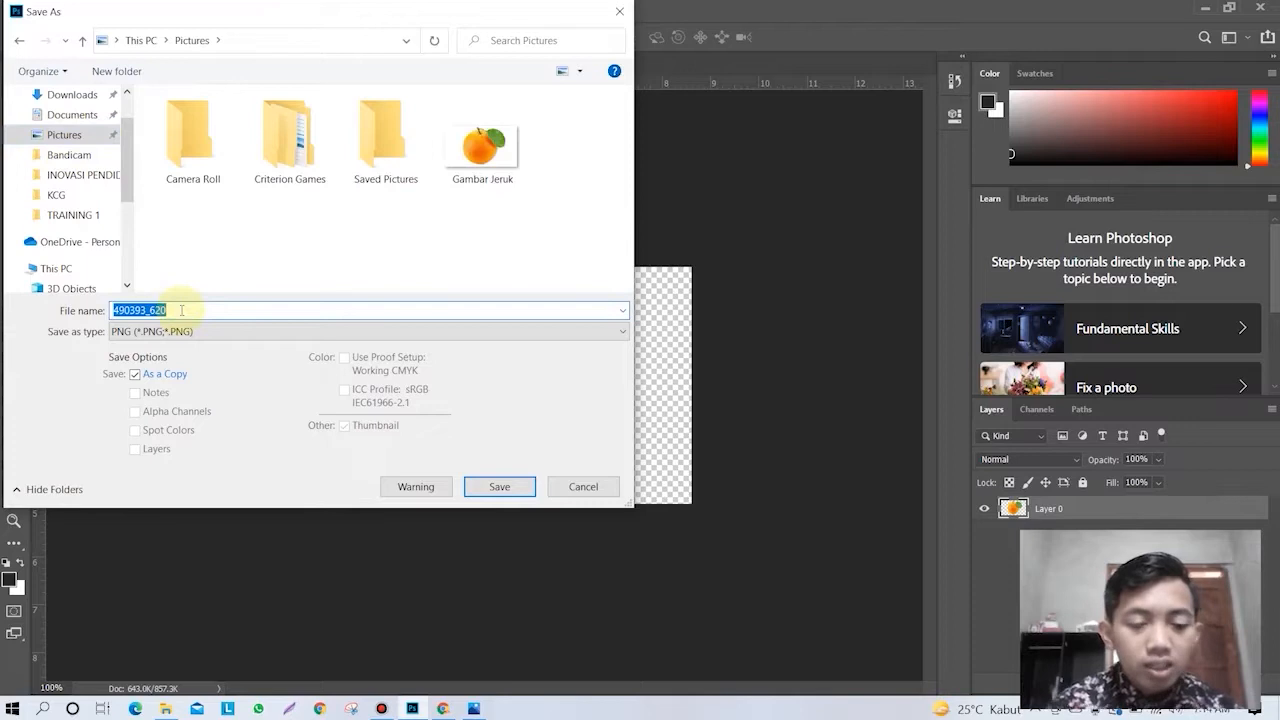
pyautogui.write('Gambar Jeru')
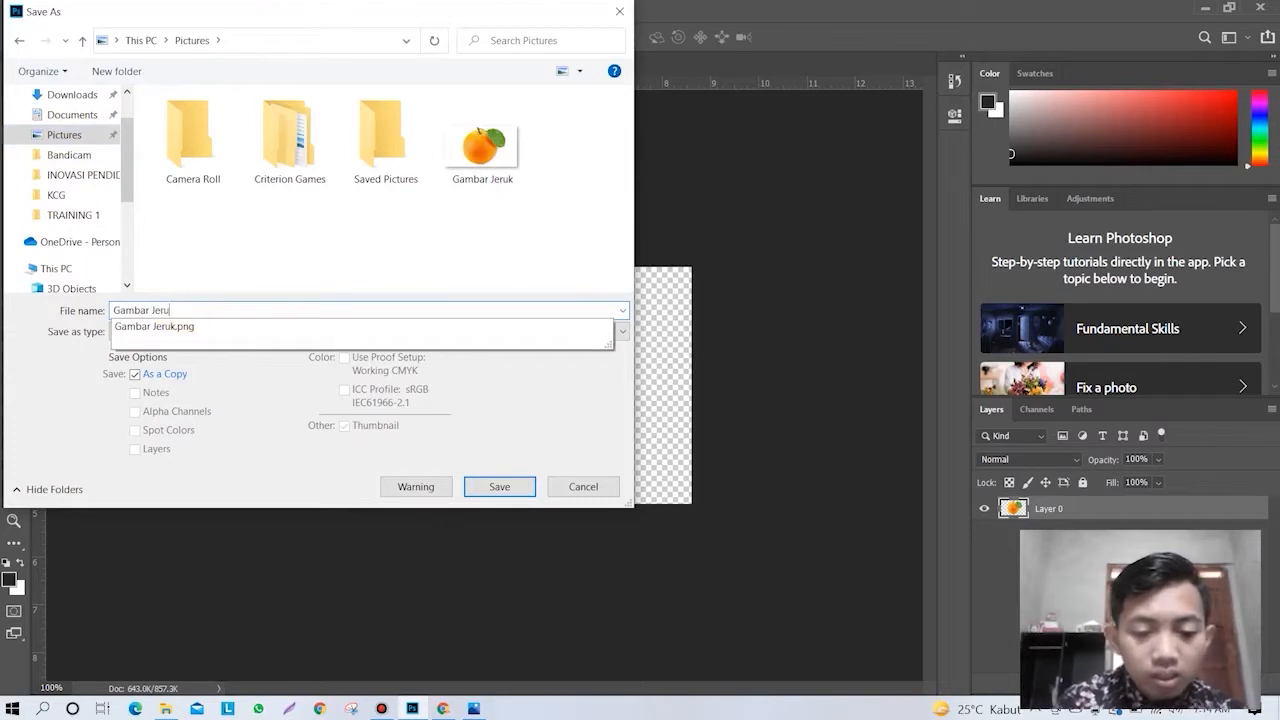
pyautogui.write('k no bckgrnd')
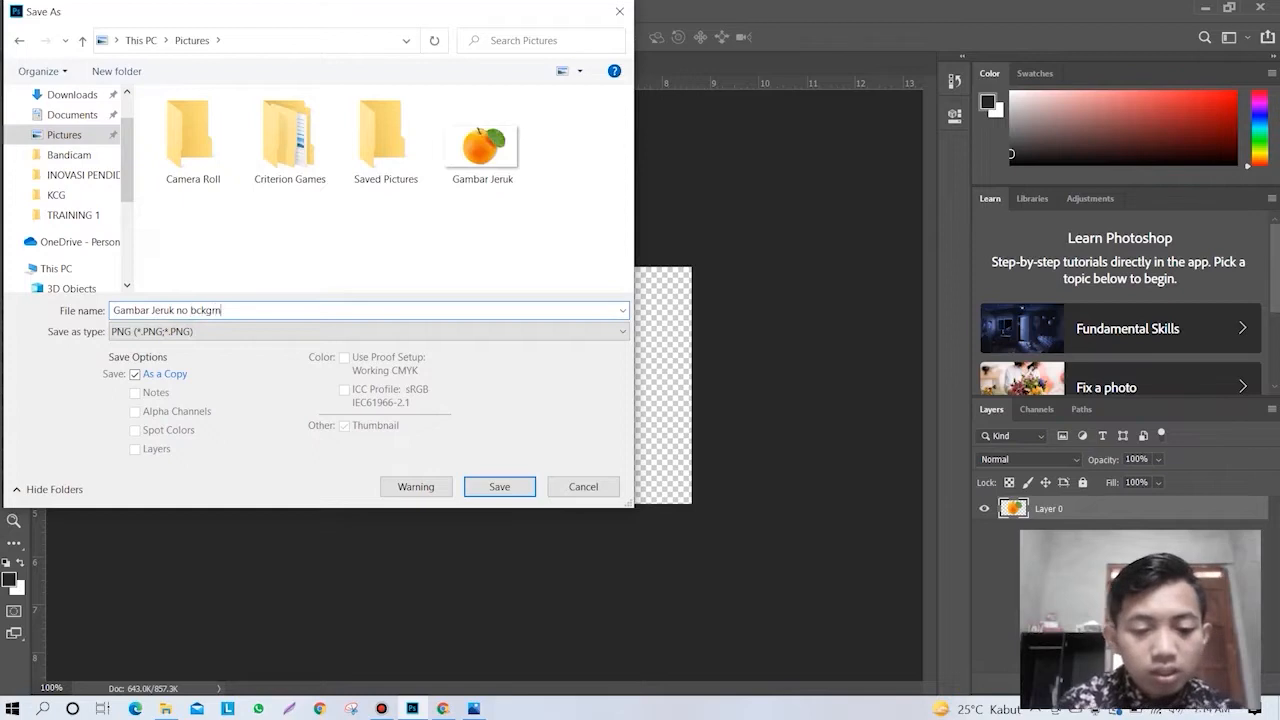
pyautogui.click(126, 333)
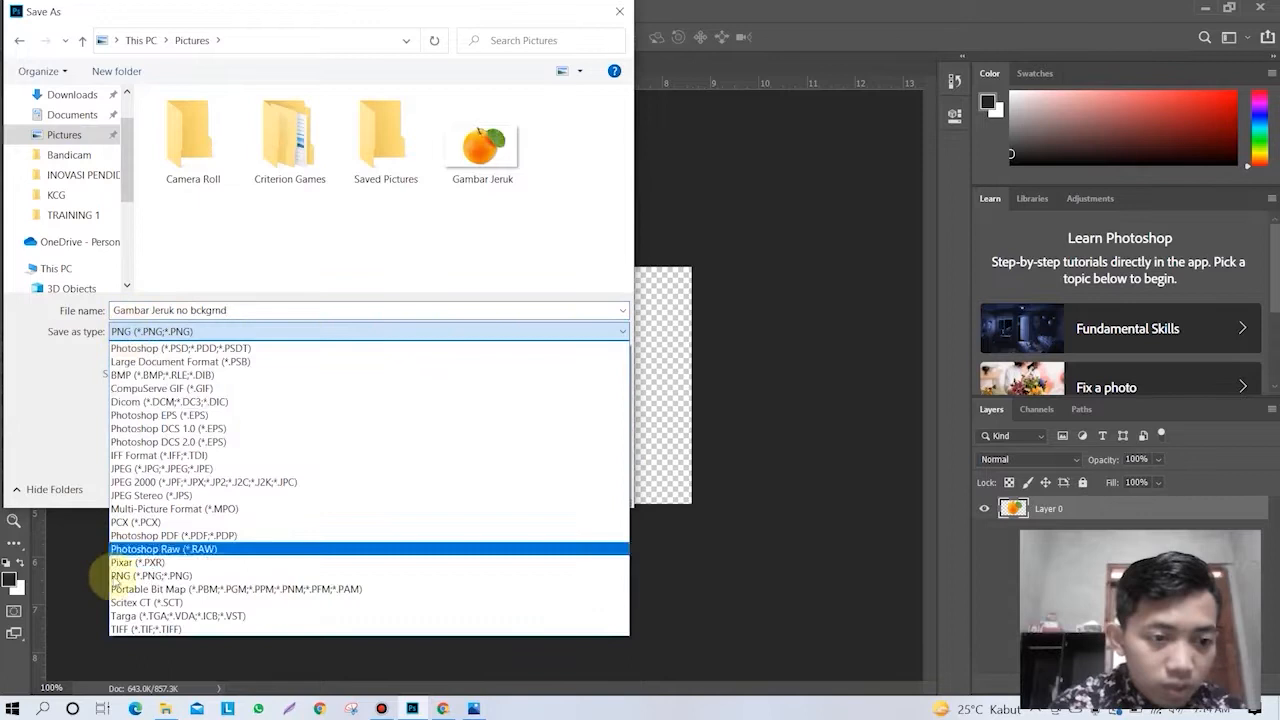
pyautogui.click(125, 576)
pyautogui.click(500, 487)
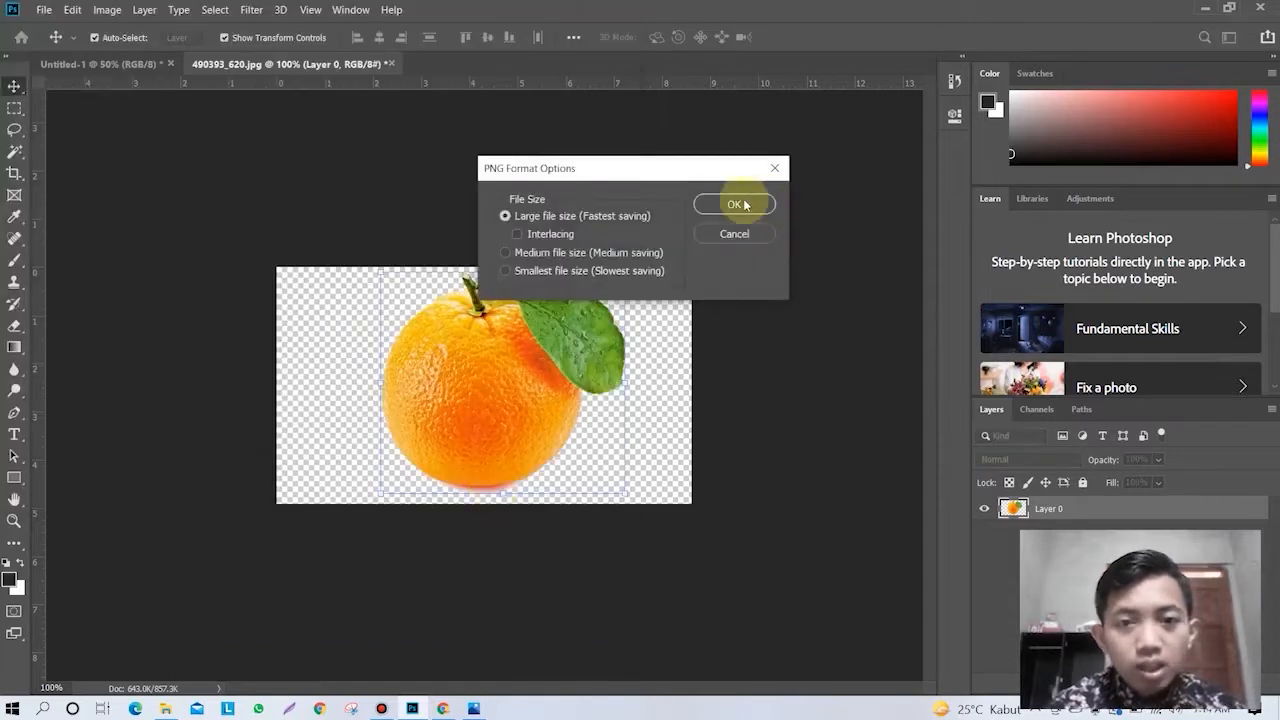
pyautogui.click(736, 204)
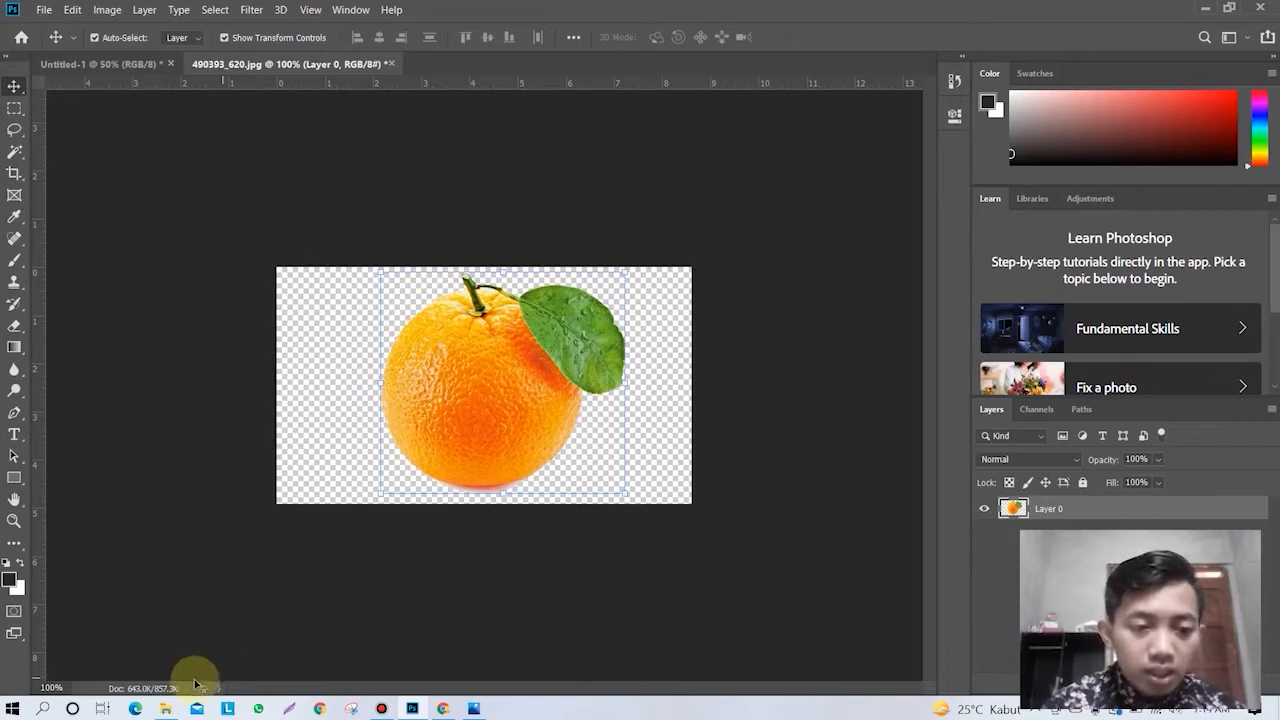
# Step: Switch to File Explorer and open "Gambar Jeruk no bckgrnd" from the Pictures folder to view the exported image
pyautogui.click(166, 708)
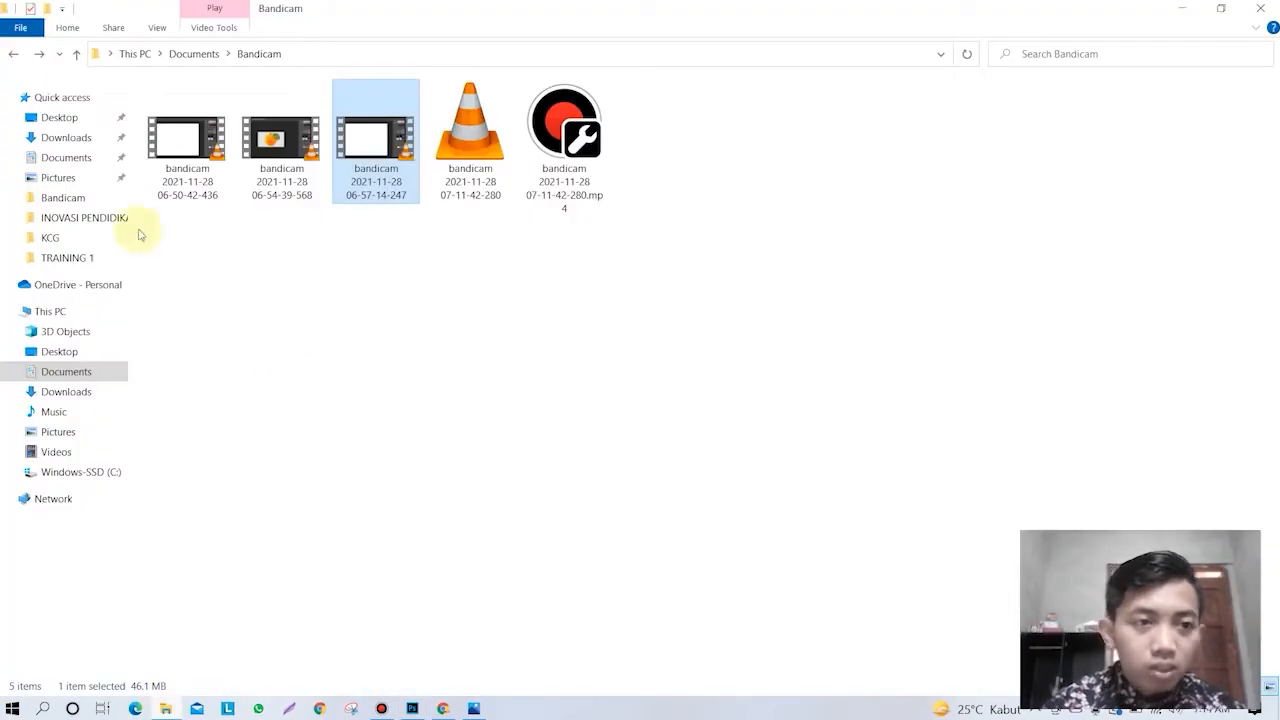
pyautogui.click(58, 177)
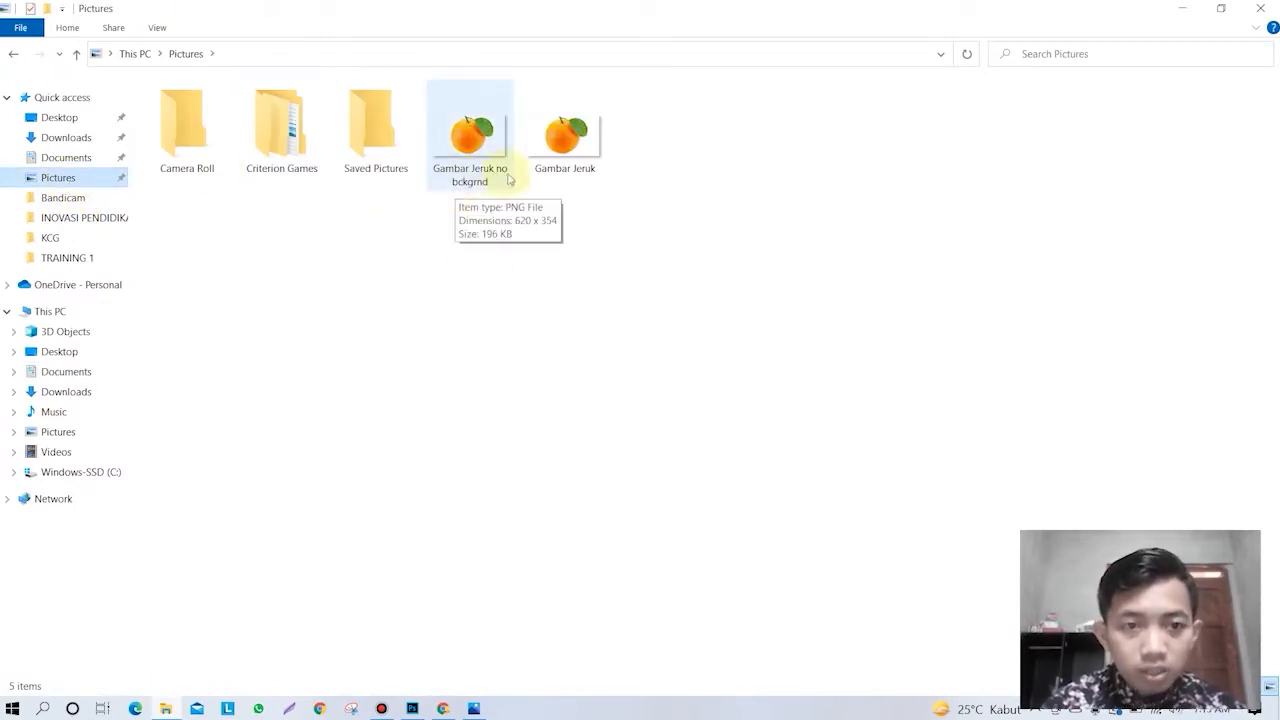
pyautogui.click(472, 180)
pyautogui.doubleClick(472, 180)
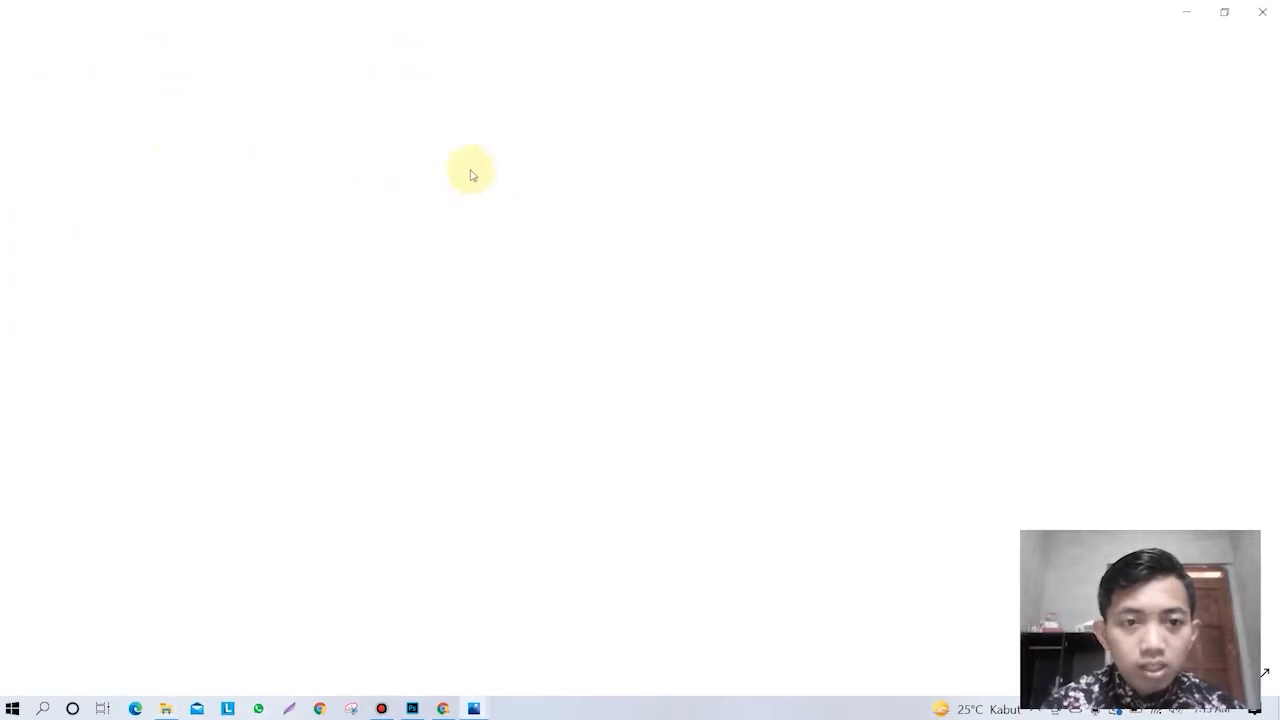